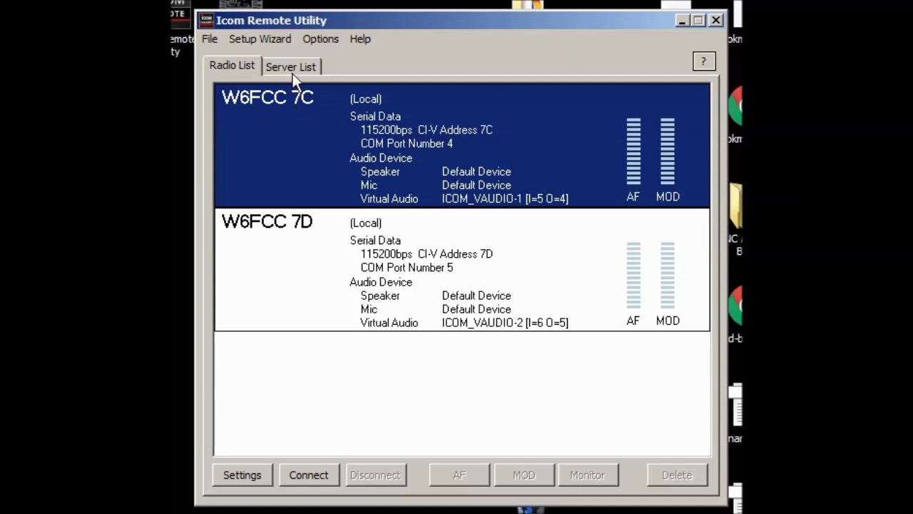
left_click(302, 235)
left_click(296, 146)
left_click(288, 268)
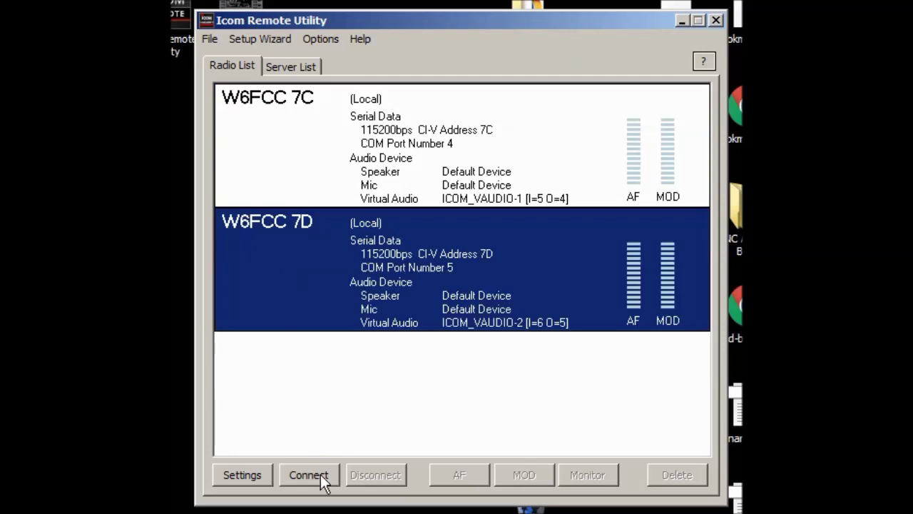
left_click(296, 66)
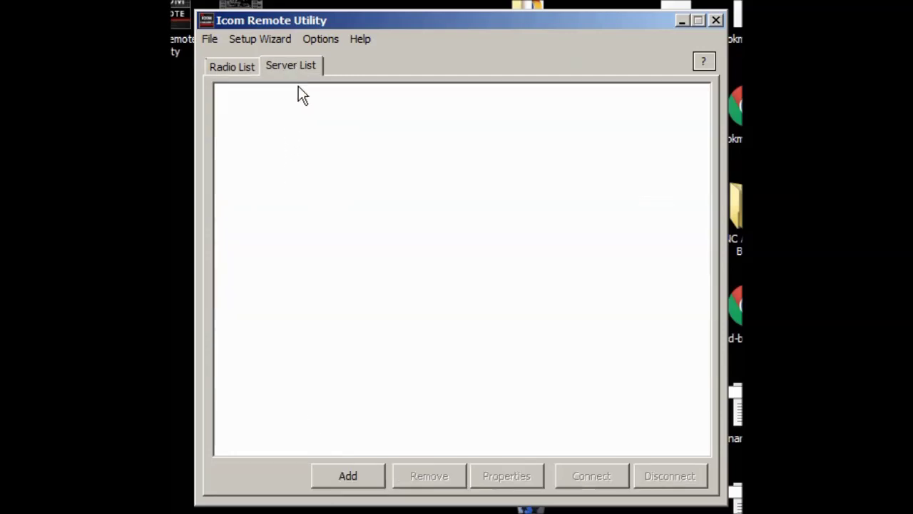
left_click(231, 64)
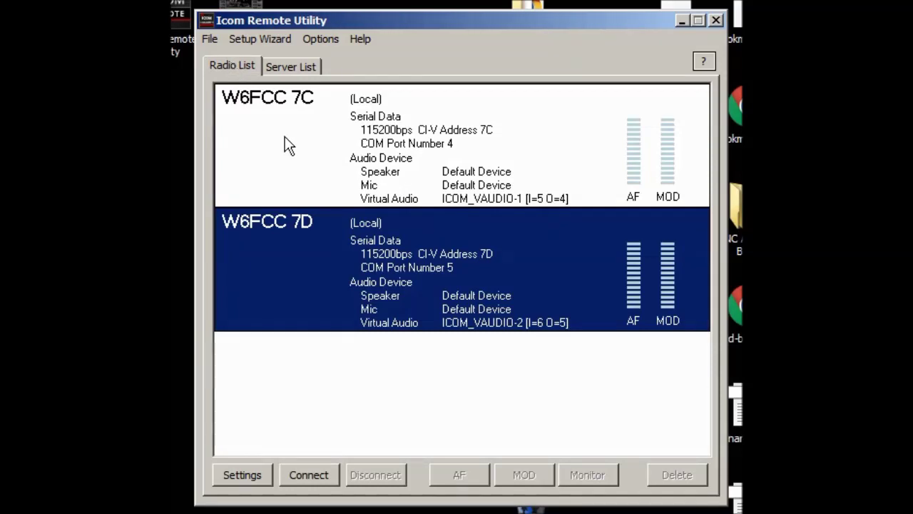
Step: Delete both registered radios, the 7C and the 7D entries, from the local/server settings and confirm each removal
left_click(329, 39)
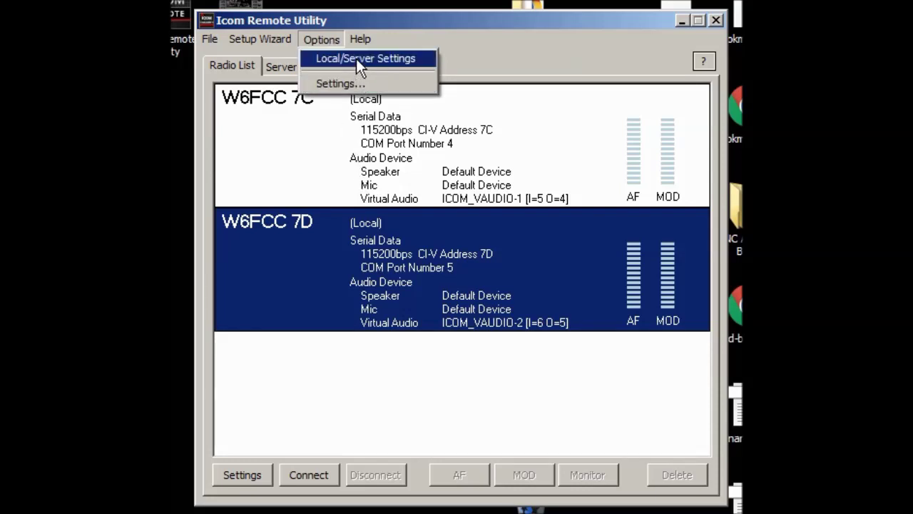
left_click(356, 59)
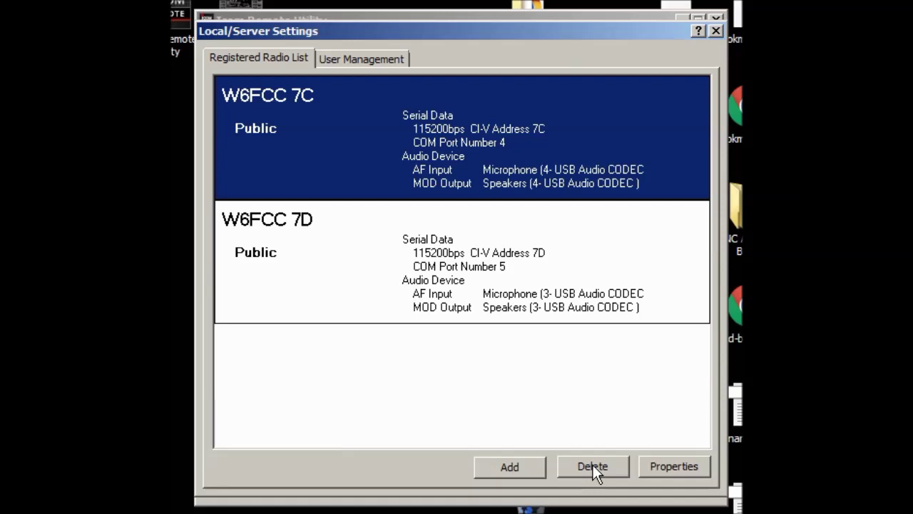
left_click(592, 466)
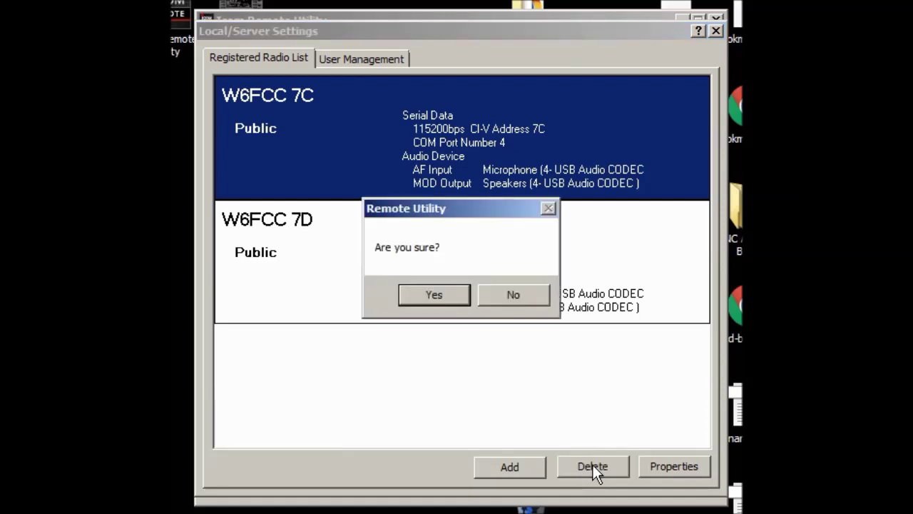
left_click(433, 295)
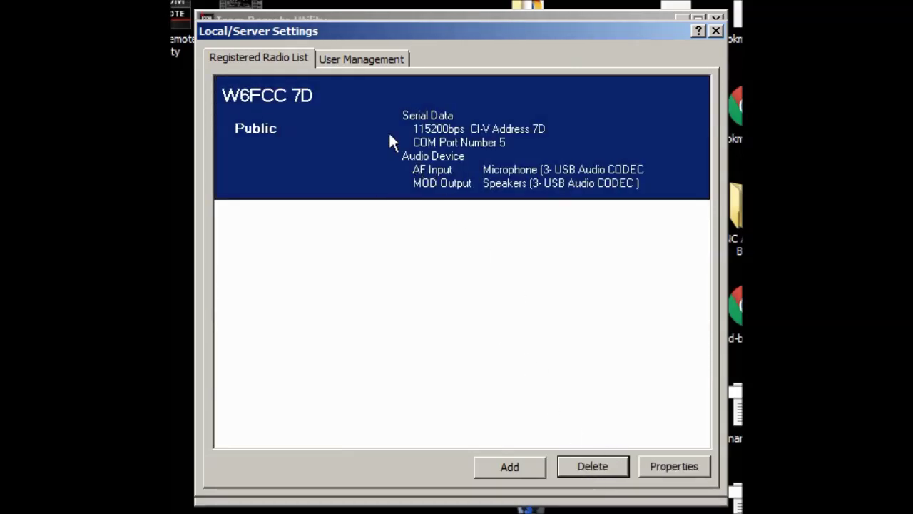
left_click(581, 465)
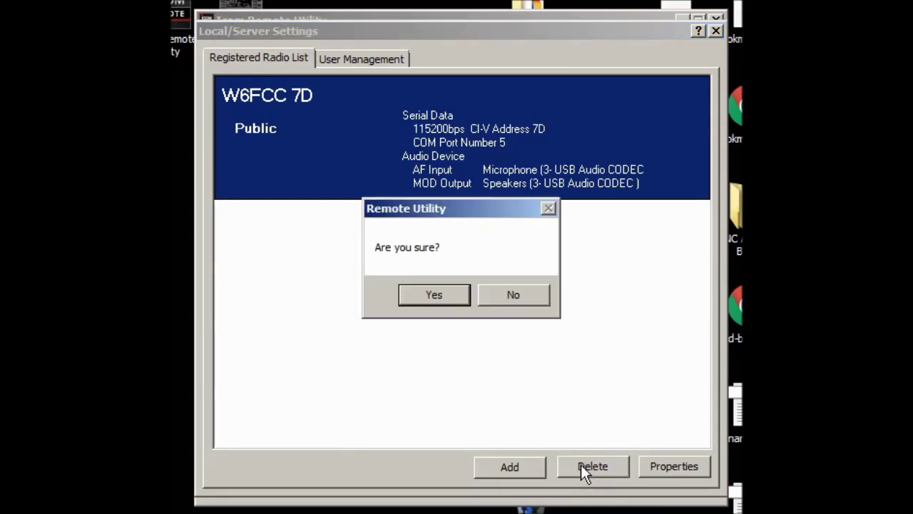
left_click(449, 298)
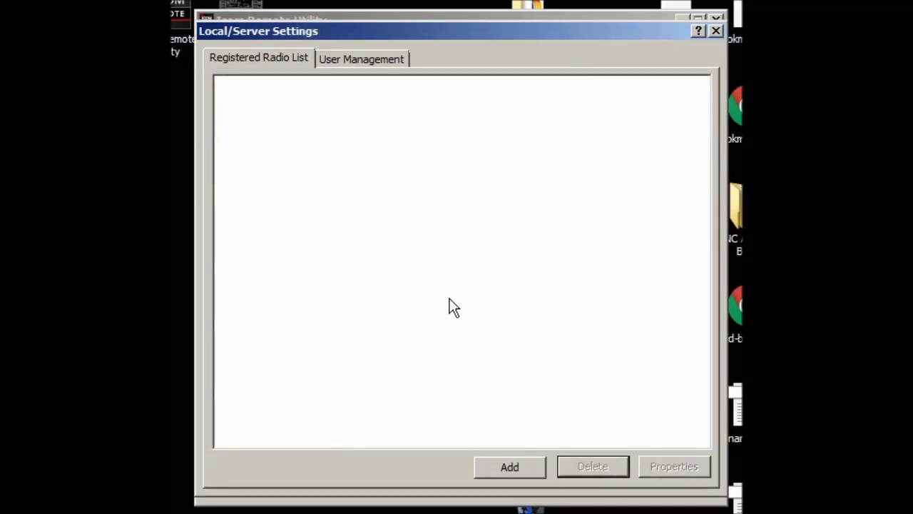
Step: Leave the local/server settings, restart the Icom Remote Utility and dismiss its Setup Wizard
left_click(716, 32)
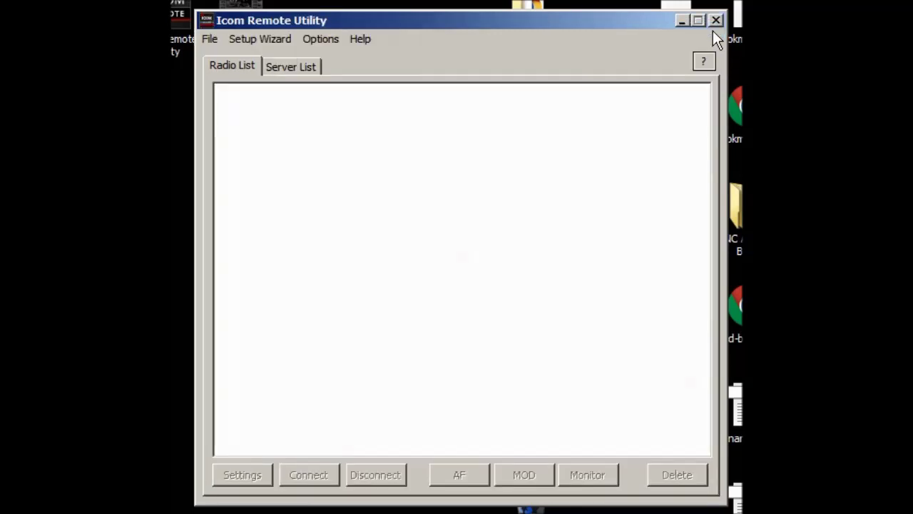
left_click(717, 21)
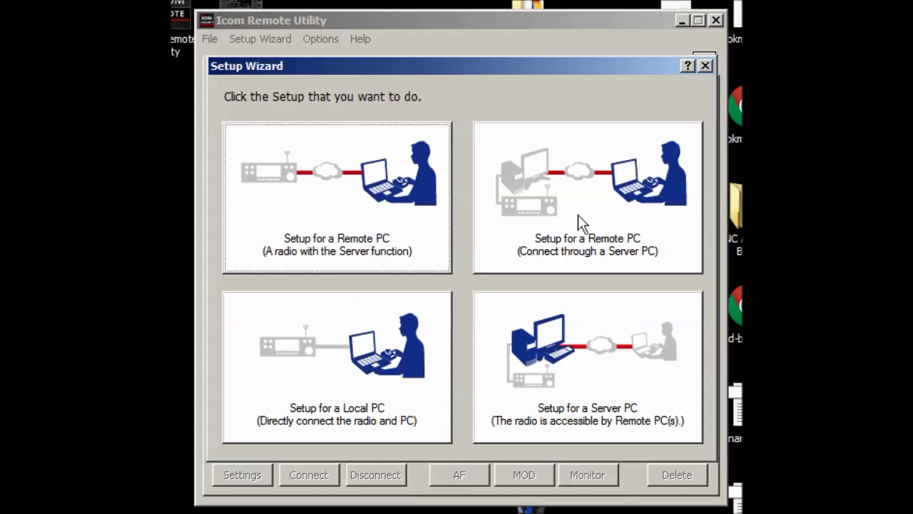
left_click(705, 65)
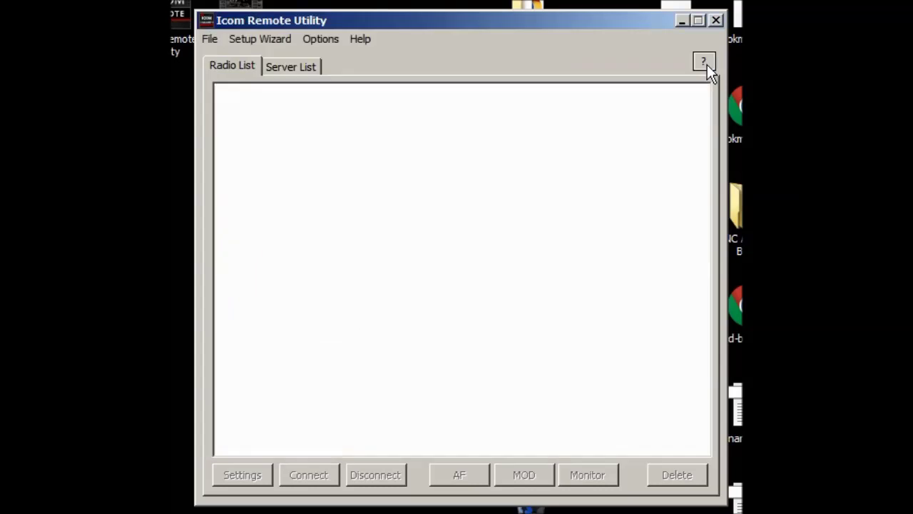
left_click(301, 69)
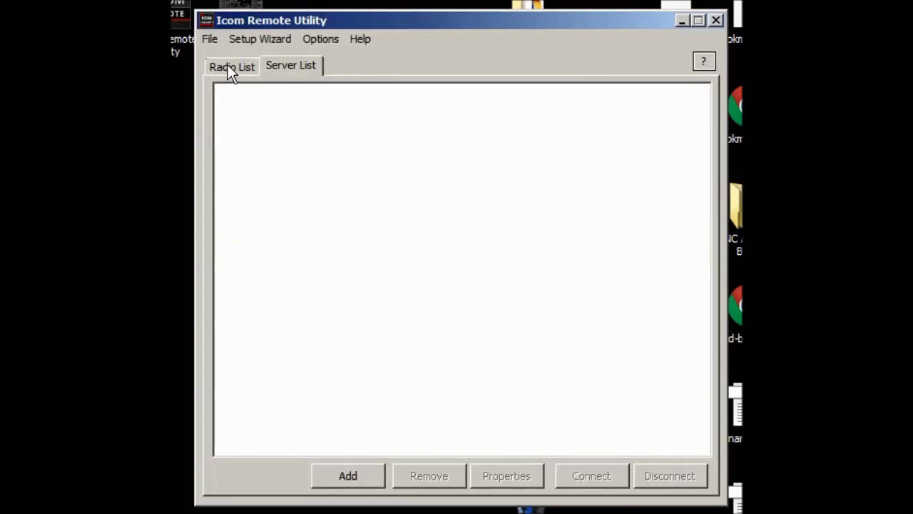
left_click(230, 66)
left_click(281, 68)
left_click(224, 69)
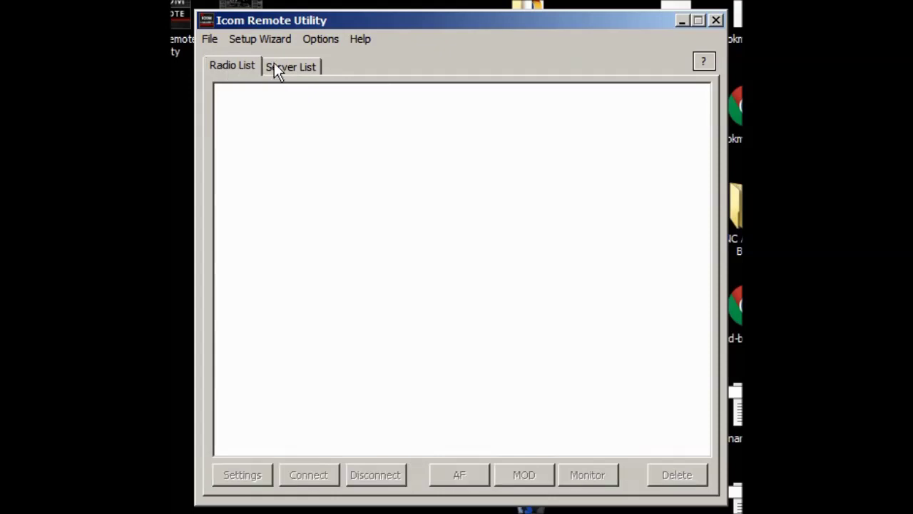
left_click(294, 64)
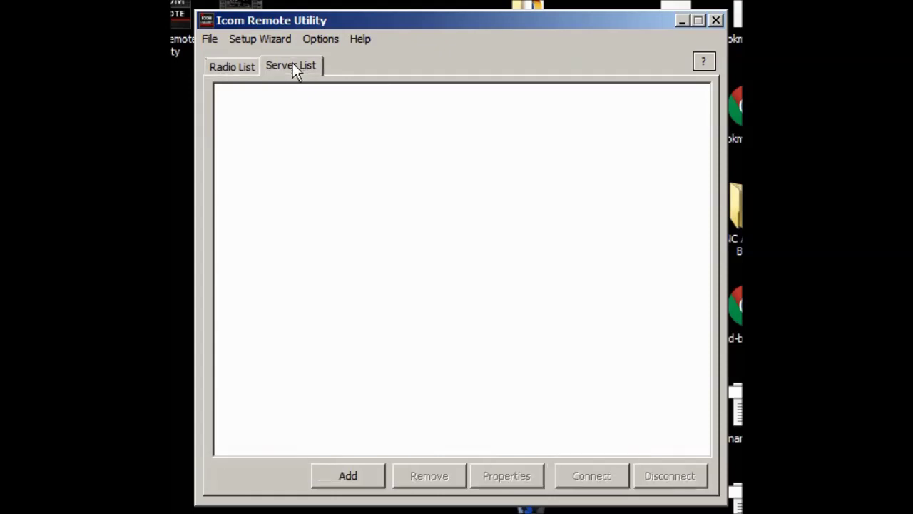
left_click(232, 70)
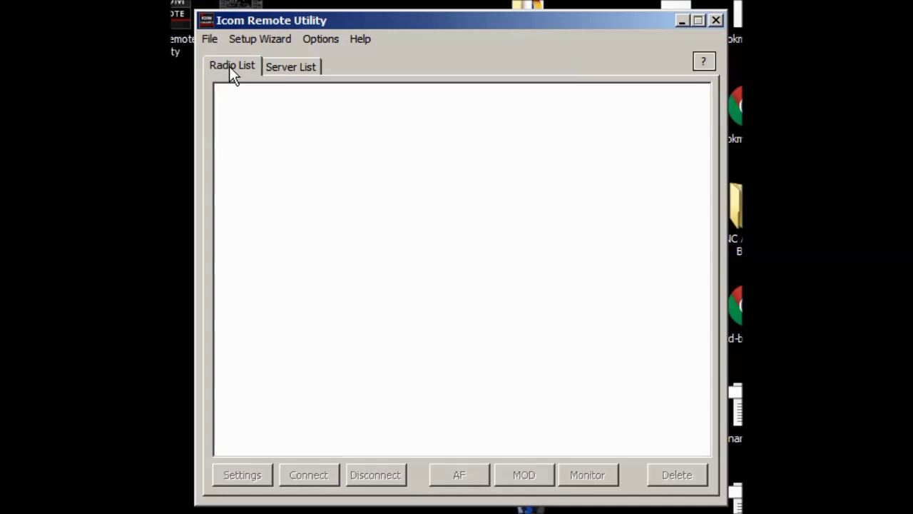
Step: Start registering a new radio in the local/server settings, with its purpose of use set to accessible from other PCs
left_click(314, 37)
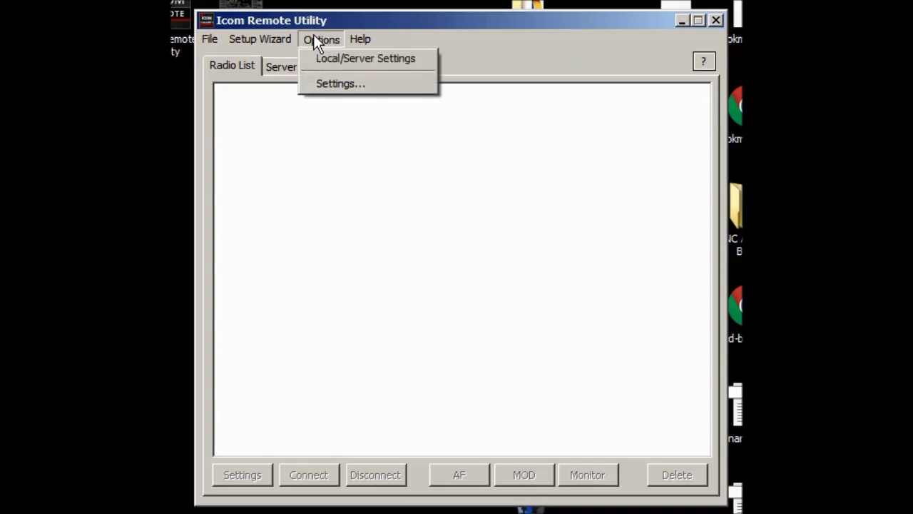
left_click(343, 63)
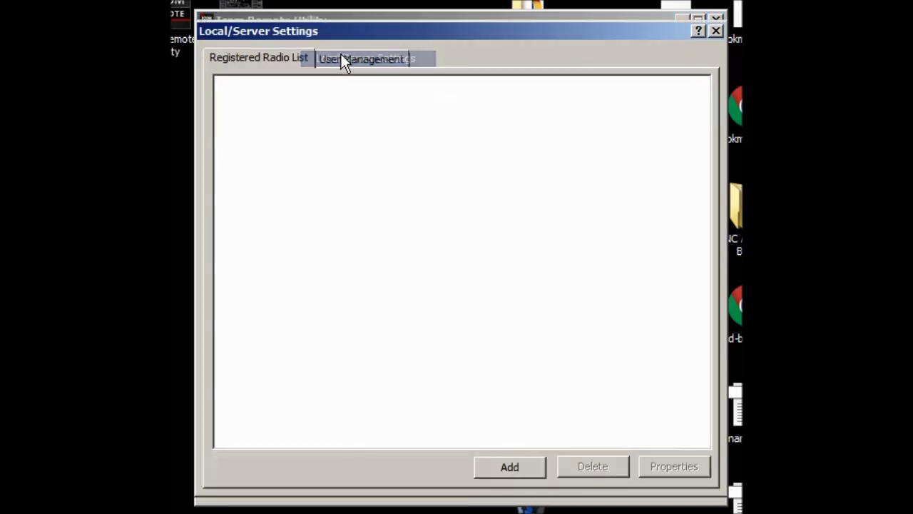
left_click(518, 472)
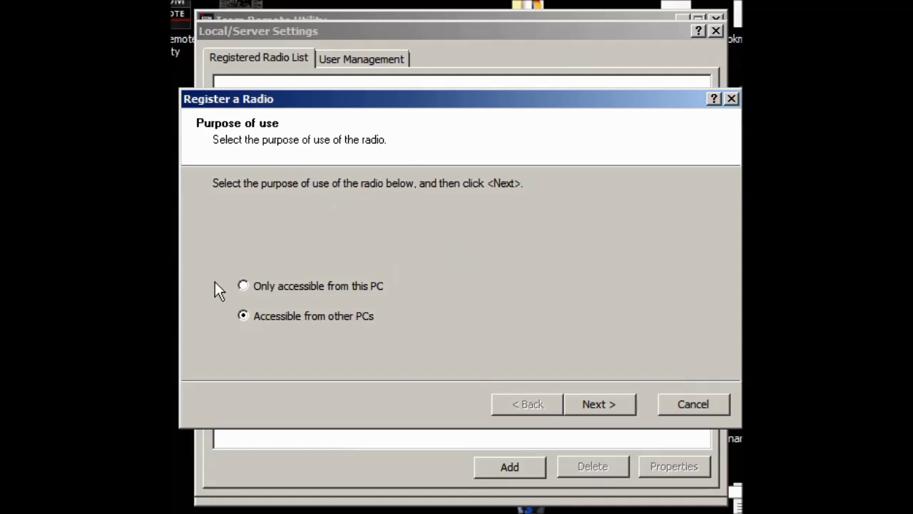
left_click(598, 403)
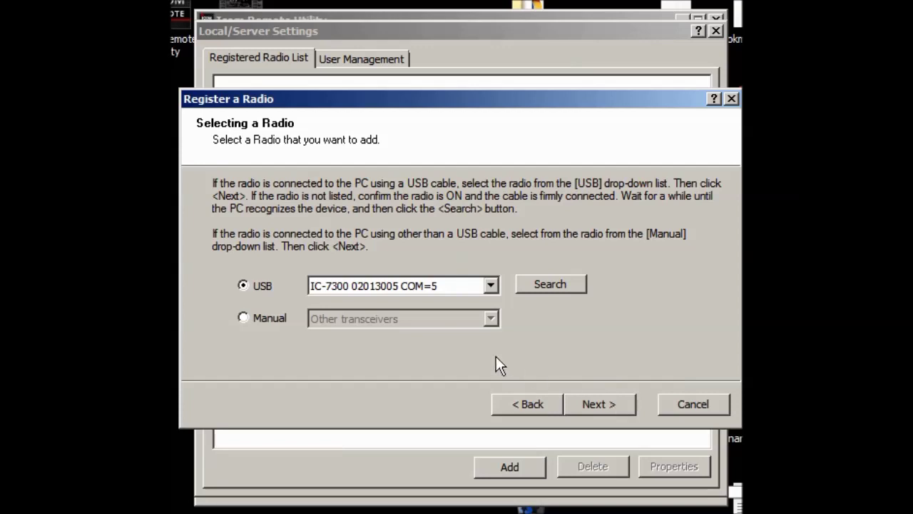
Step: Switch to Device Manager and check which COM port numbers the USB to UART bridges are using
left_click(491, 285)
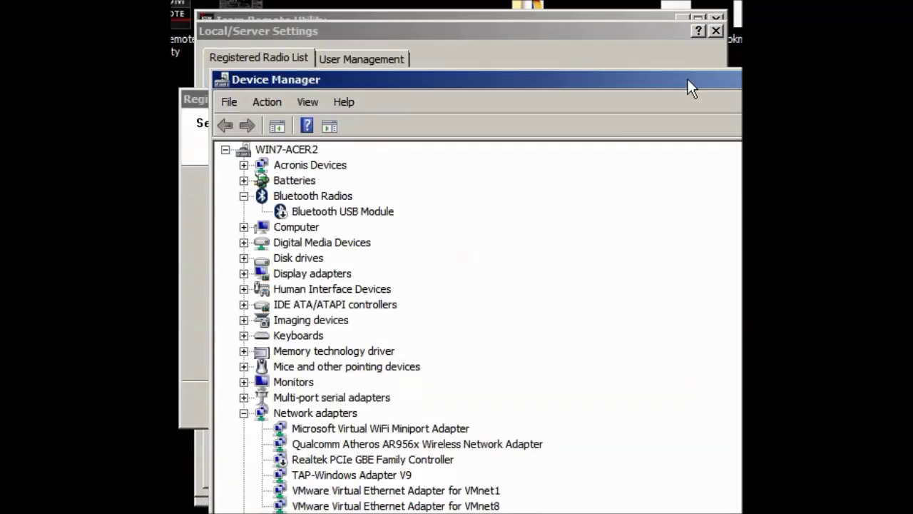
left_click_drag(612, 91, 600, 13)
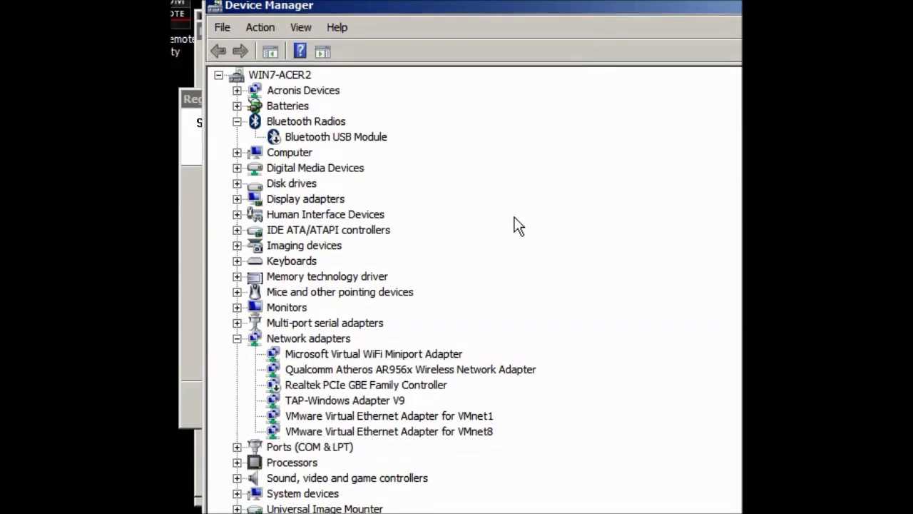
left_click(237, 447)
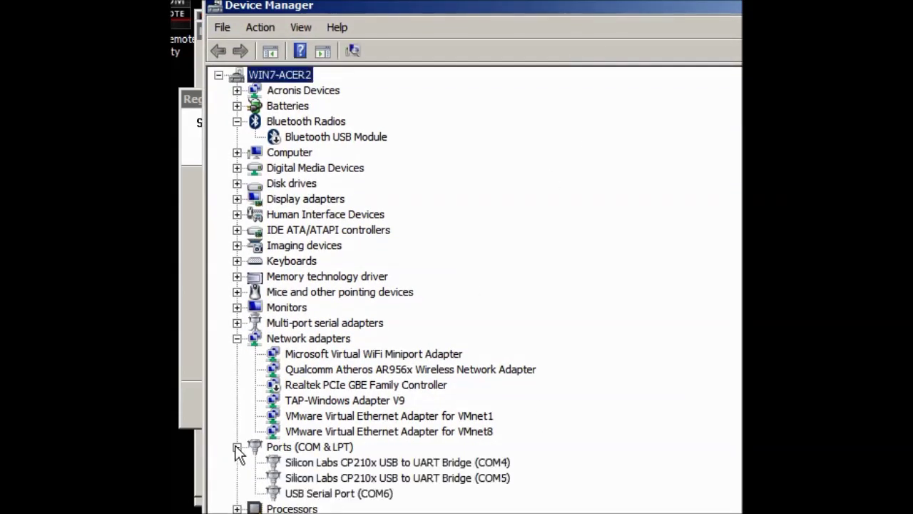
left_click_drag(464, 8, 444, 0)
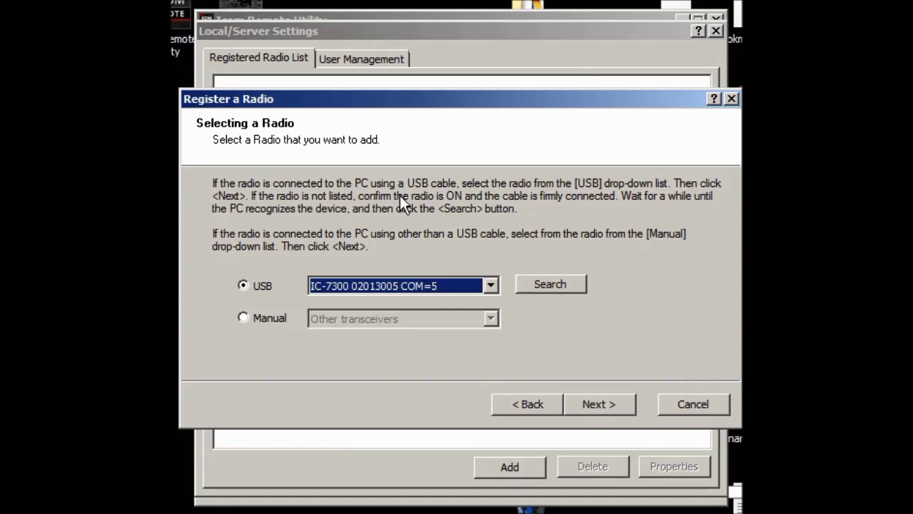
Step: Choose the USB-connected IC-7300 on COM port 4 as the radio to add
left_click(490, 284)
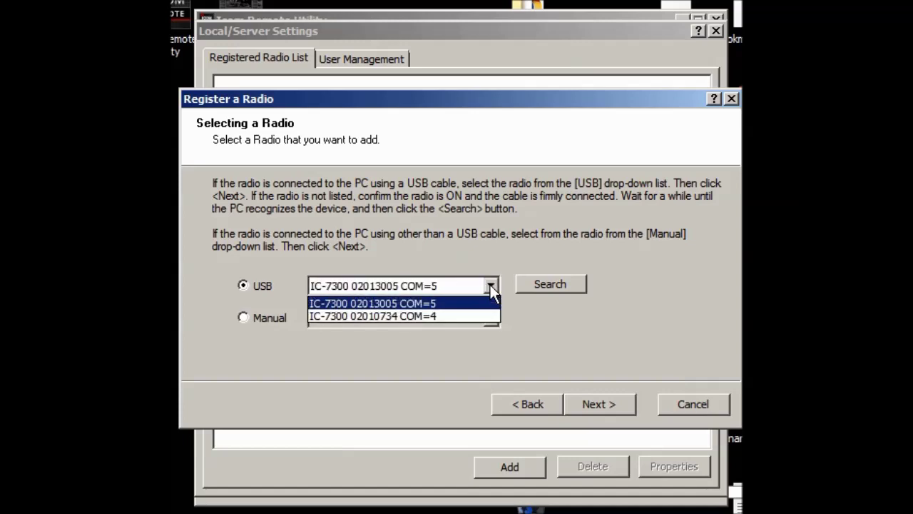
left_click(445, 316)
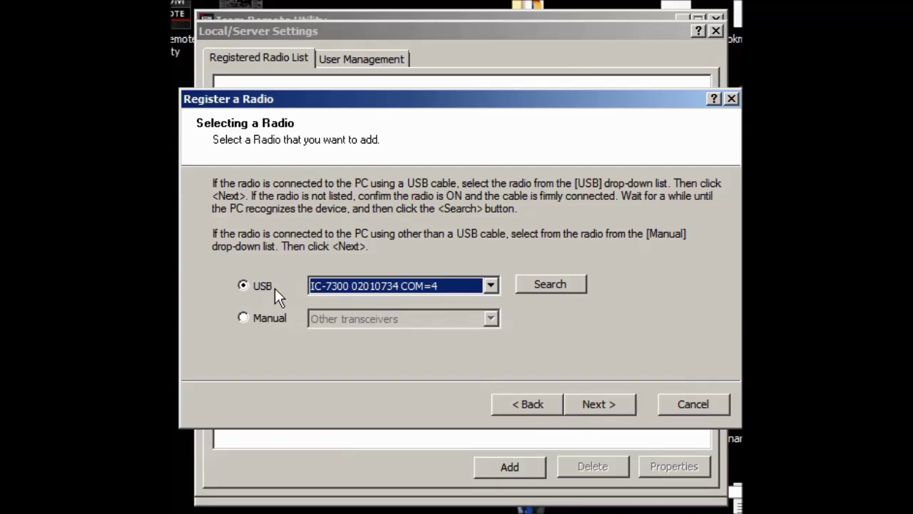
left_click(248, 319)
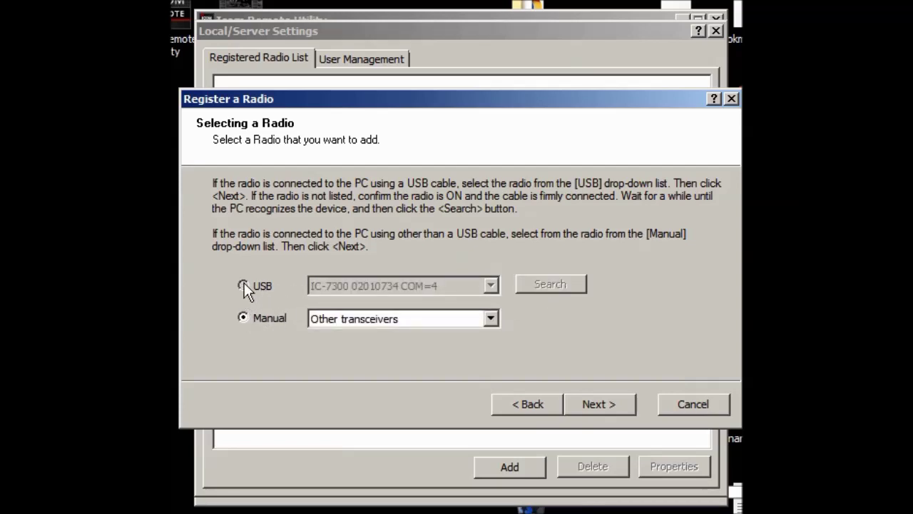
left_click(243, 285)
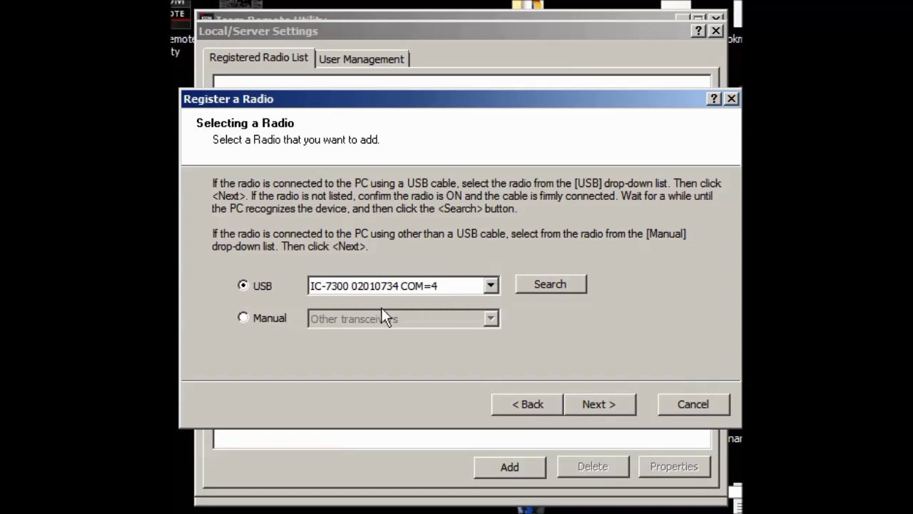
left_click(243, 318)
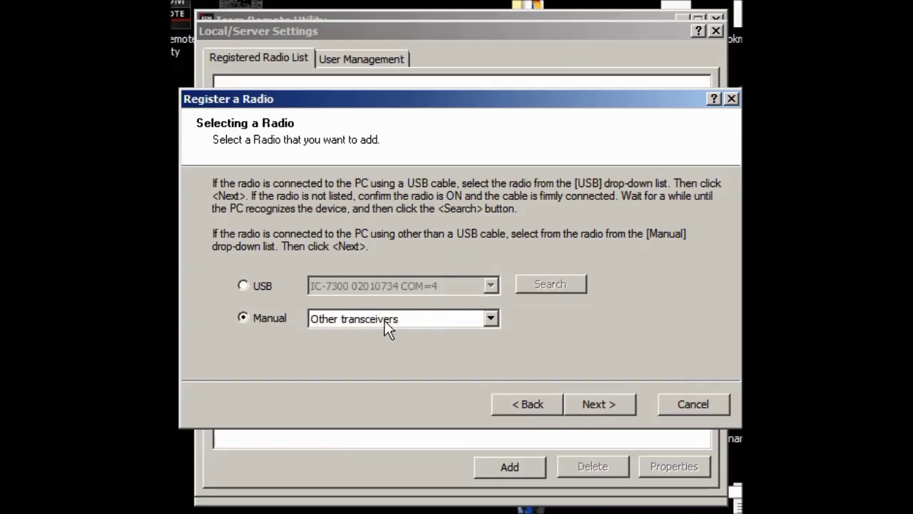
left_click(244, 286)
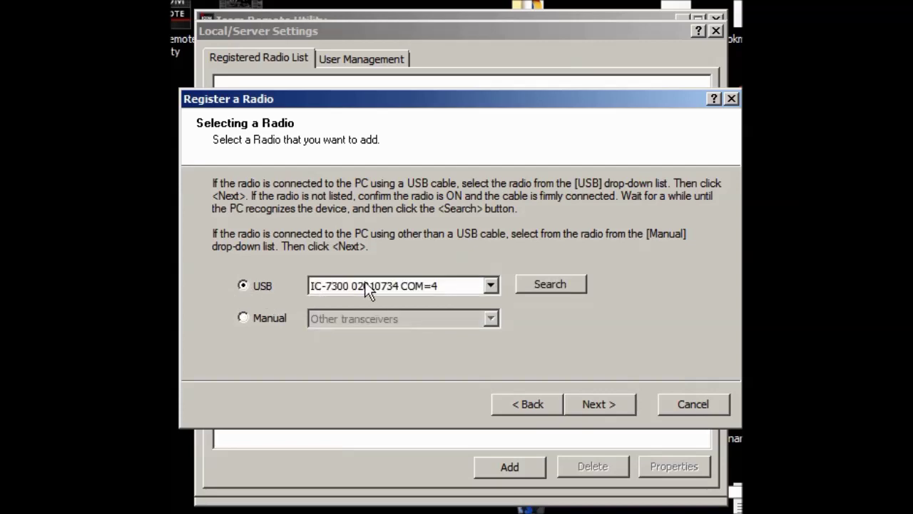
Step: Accept the radio selection, set the IC-7300's CI-V address to 7C and continue to the user registration page
left_click(605, 407)
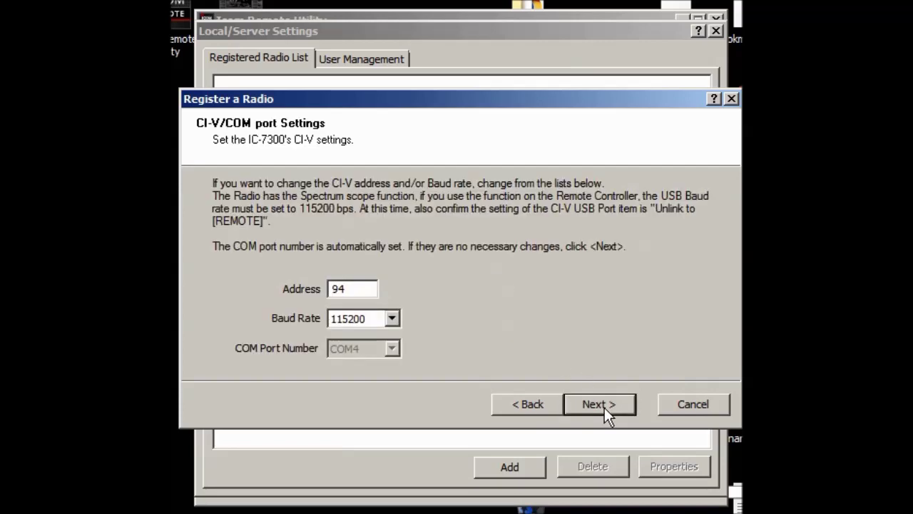
double_click(355, 294)
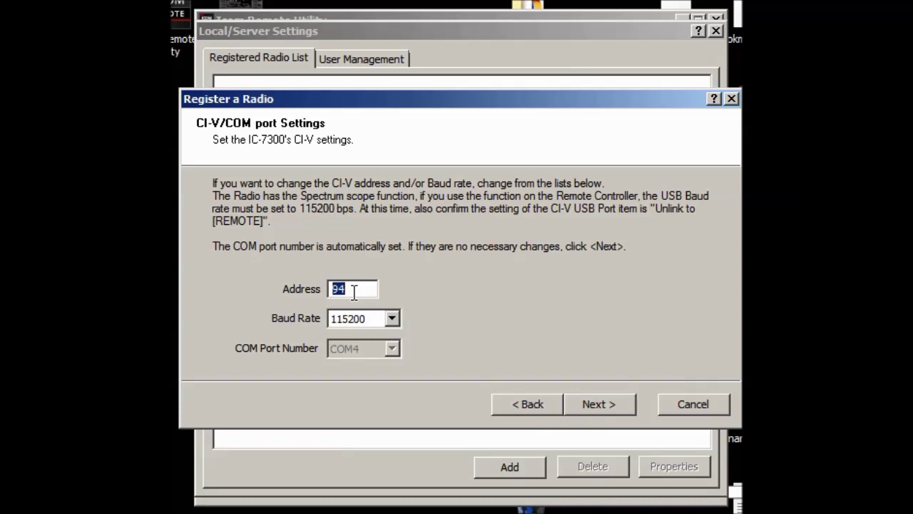
type("7C")
left_click(601, 403)
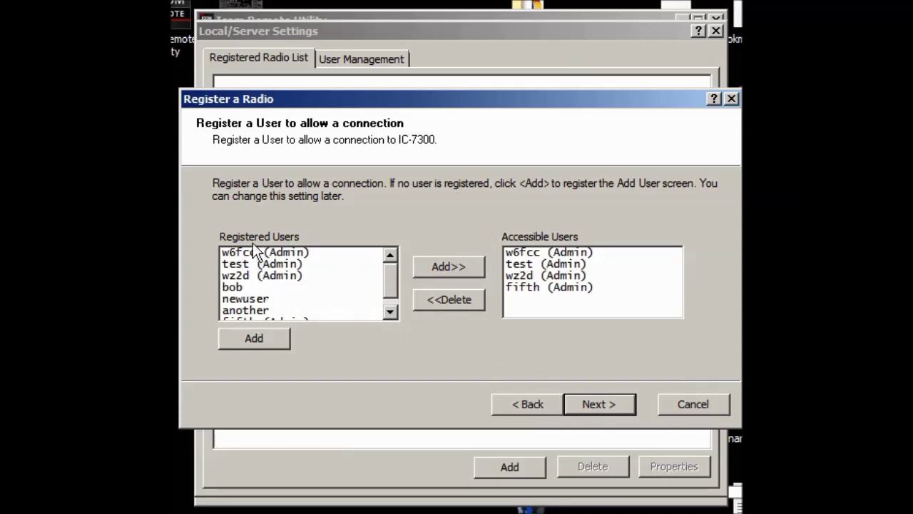
left_click(266, 342)
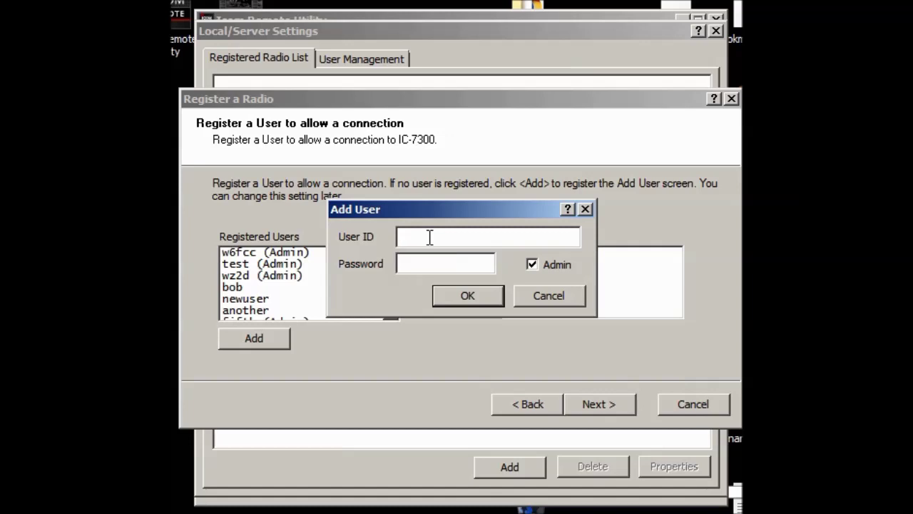
type("W1AW")
left_click(448, 264)
left_click(545, 295)
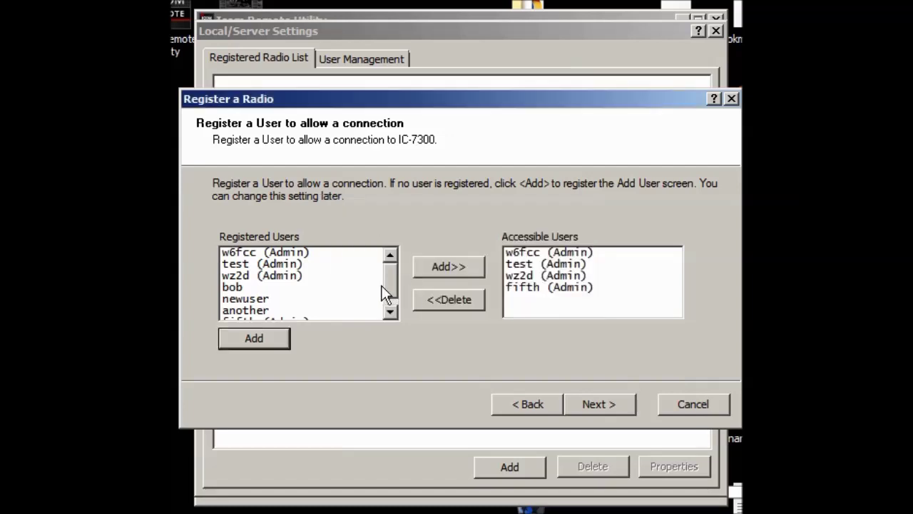
Step: Review the registered users against the accessible users for the IC-7300, keep the current access list and continue to the radio name page
left_click(259, 299)
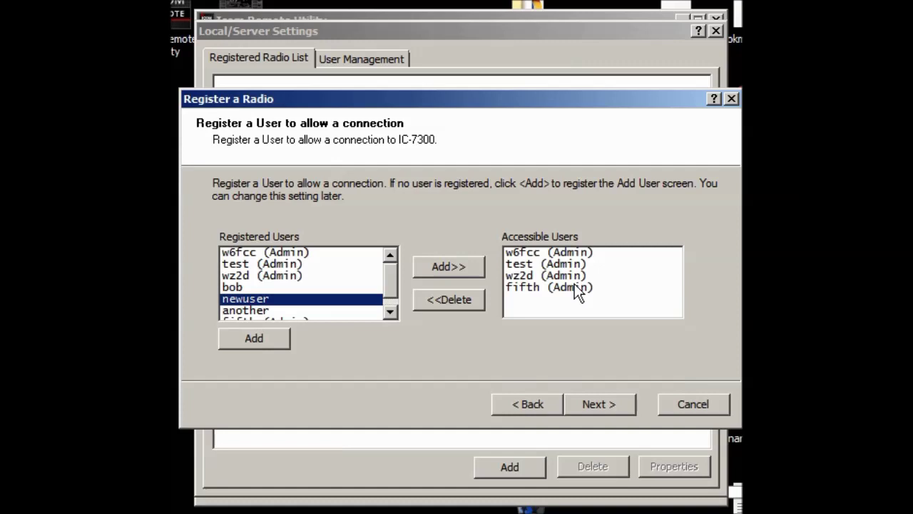
left_click_drag(391, 276, 390, 303)
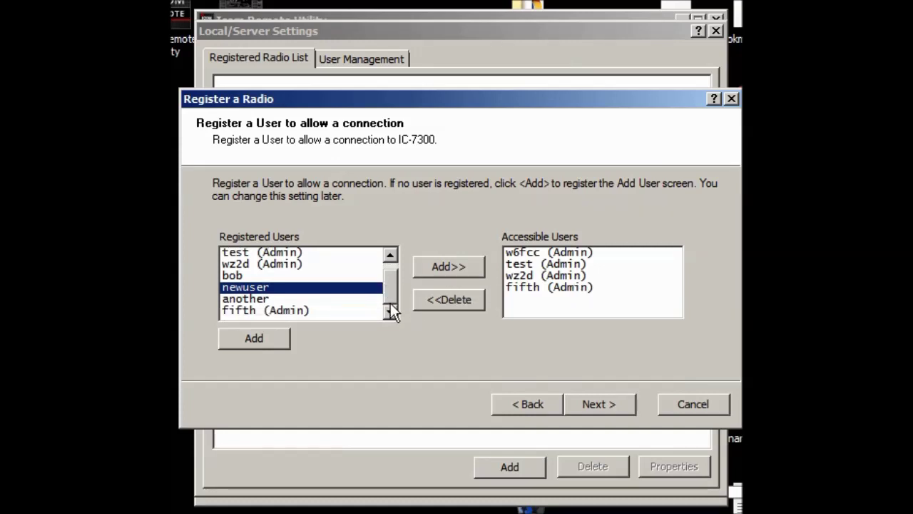
left_click_drag(390, 302, 378, 267)
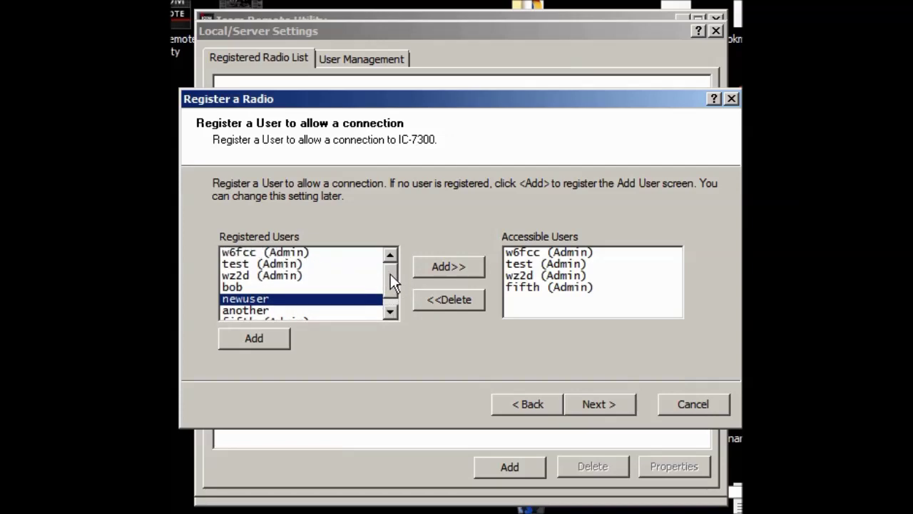
left_click_drag(391, 276, 384, 298)
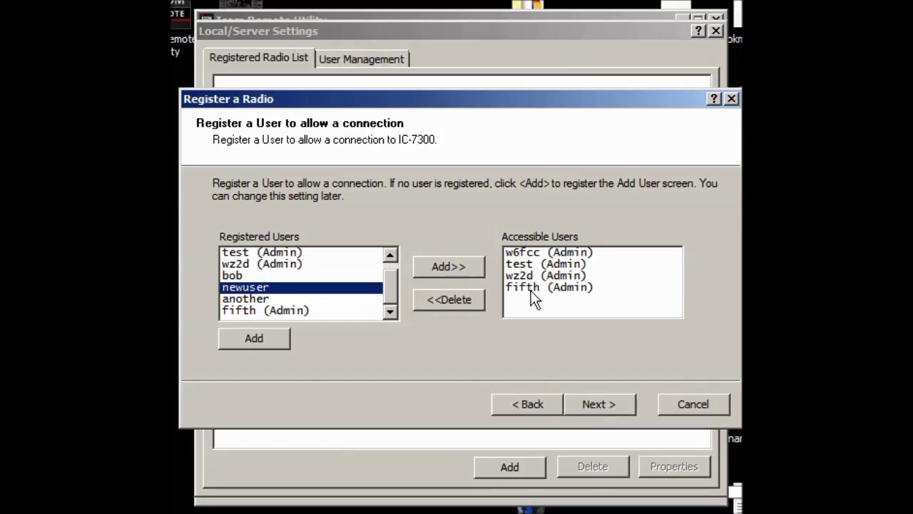
left_click(603, 406)
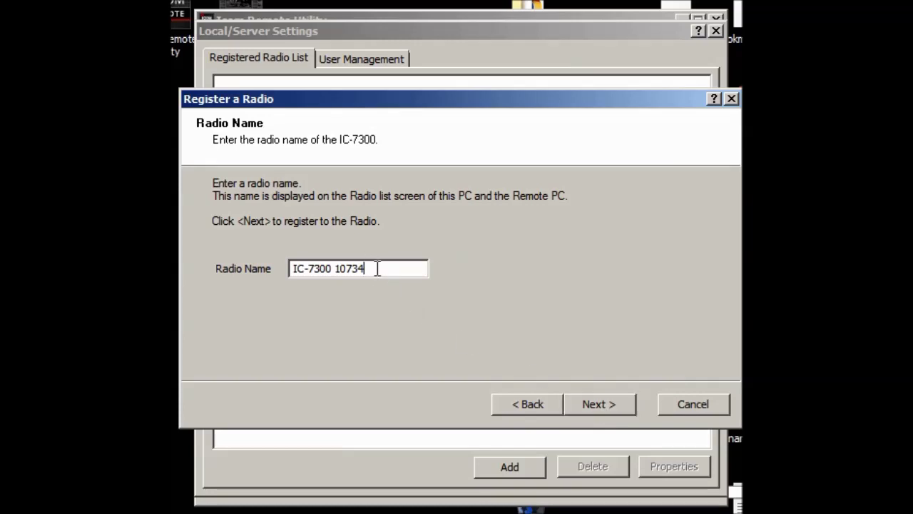
Step: Replace the suggested radio name with "W6FCC 7C 7300" and register the radio
left_click_drag(378, 268, 269, 275)
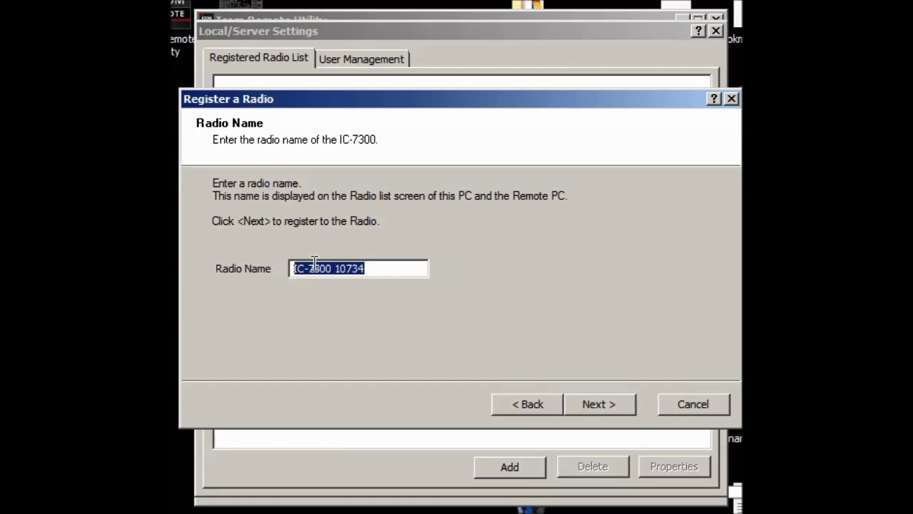
type("W6FCC")
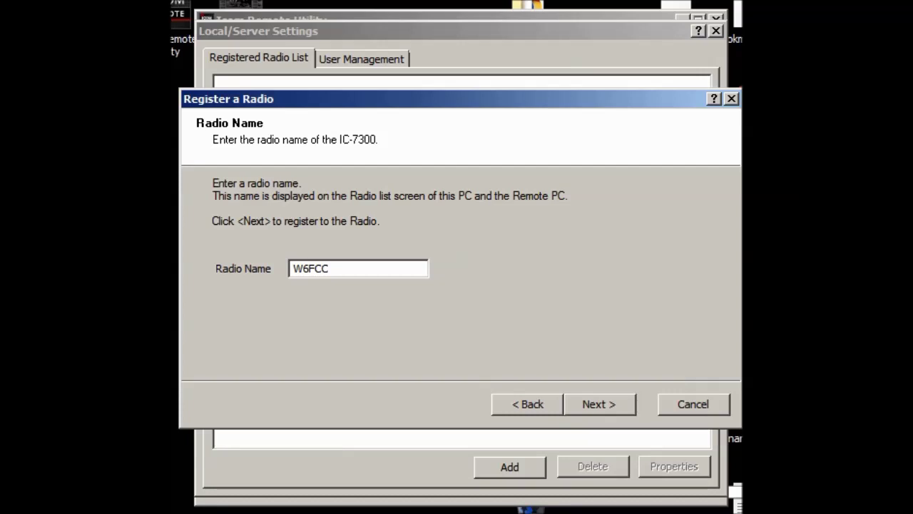
type(" 78C")
key("BackSpace")
key("BackSpace")
key("BackSpace")
type("C 7300")
left_click(602, 403)
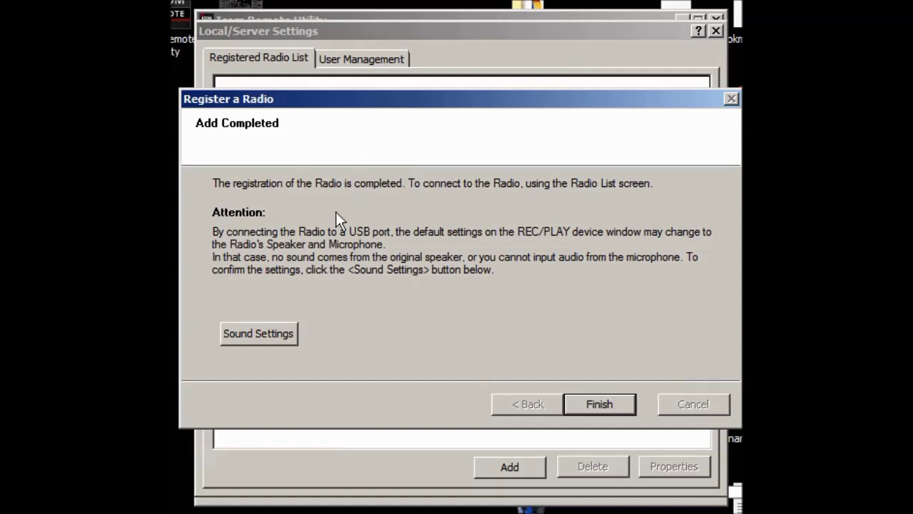
Step: Check the default playback and recording devices in the sound settings, leave them unchanged and finish the radio registration
left_click(262, 335)
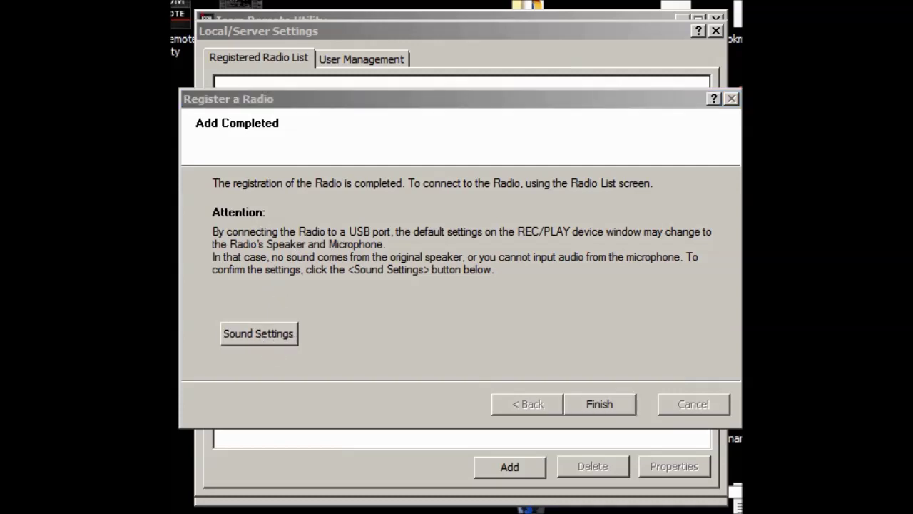
left_click_drag(371, 46, 491, 62)
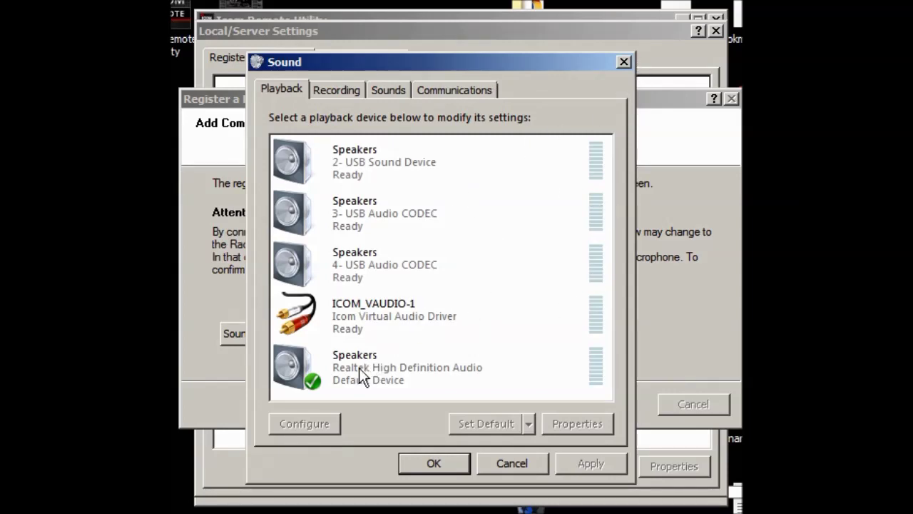
left_click(337, 92)
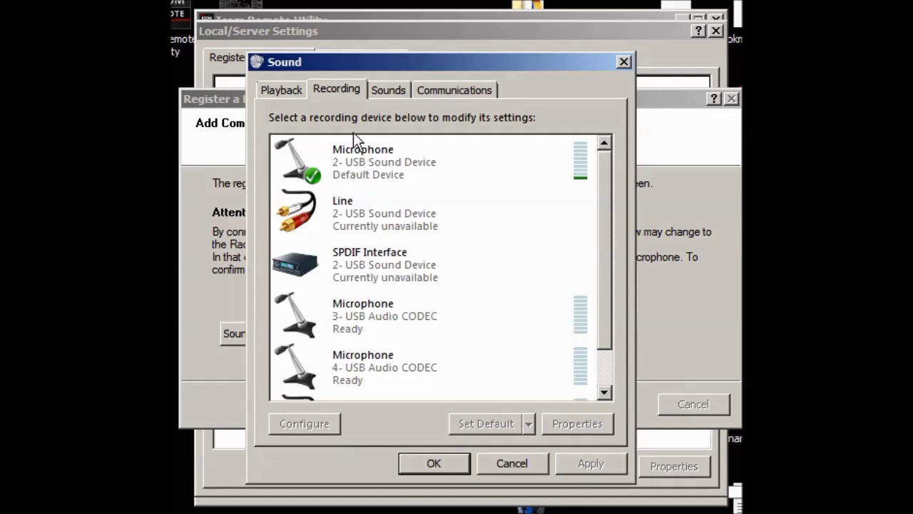
left_click(508, 462)
left_click(602, 403)
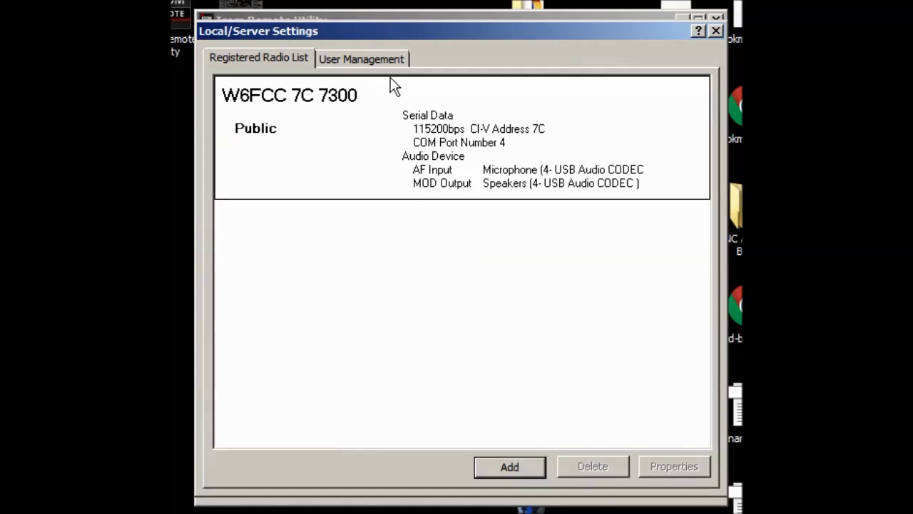
Step: Close the local/server settings after a look at user management, and check the server list and radio list in the main window
left_click(367, 58)
left_click(285, 59)
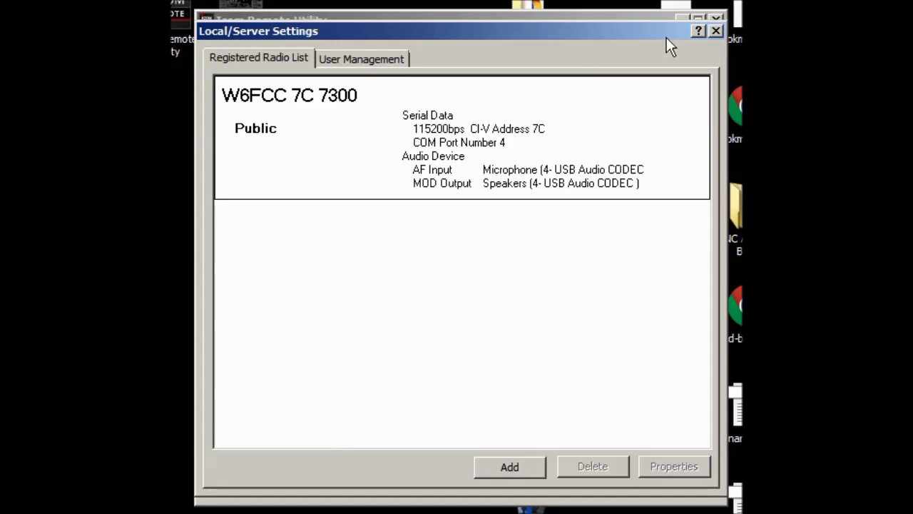
left_click(716, 32)
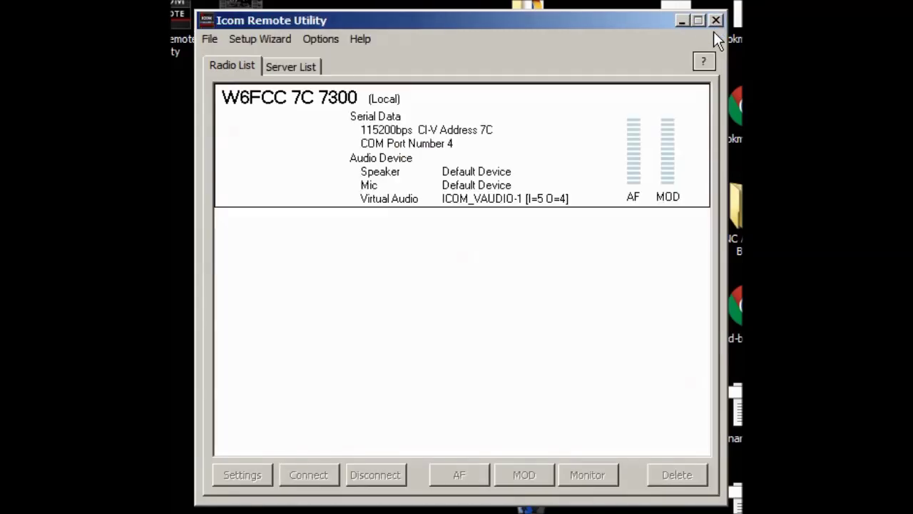
left_click(305, 68)
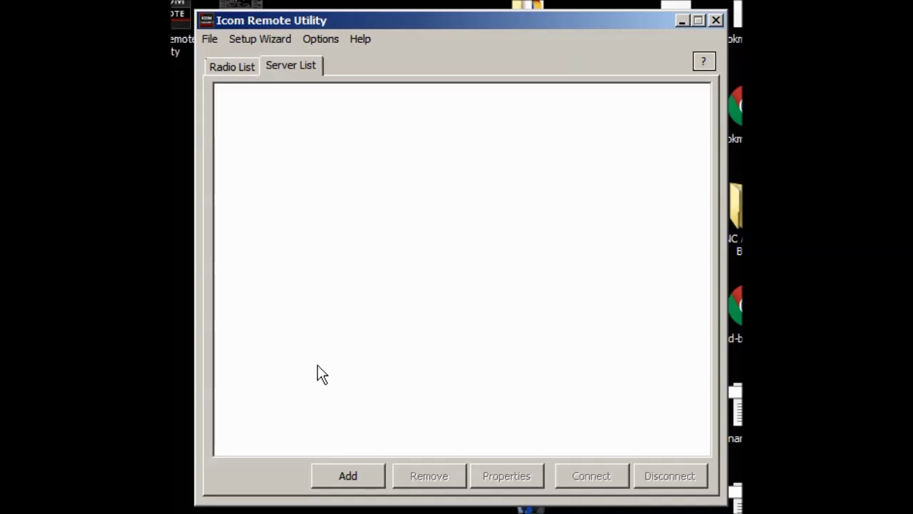
left_click(250, 67)
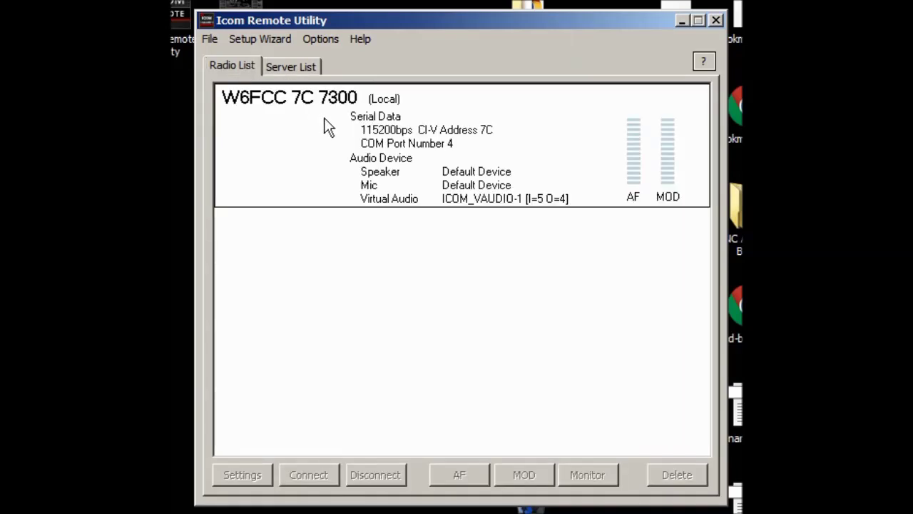